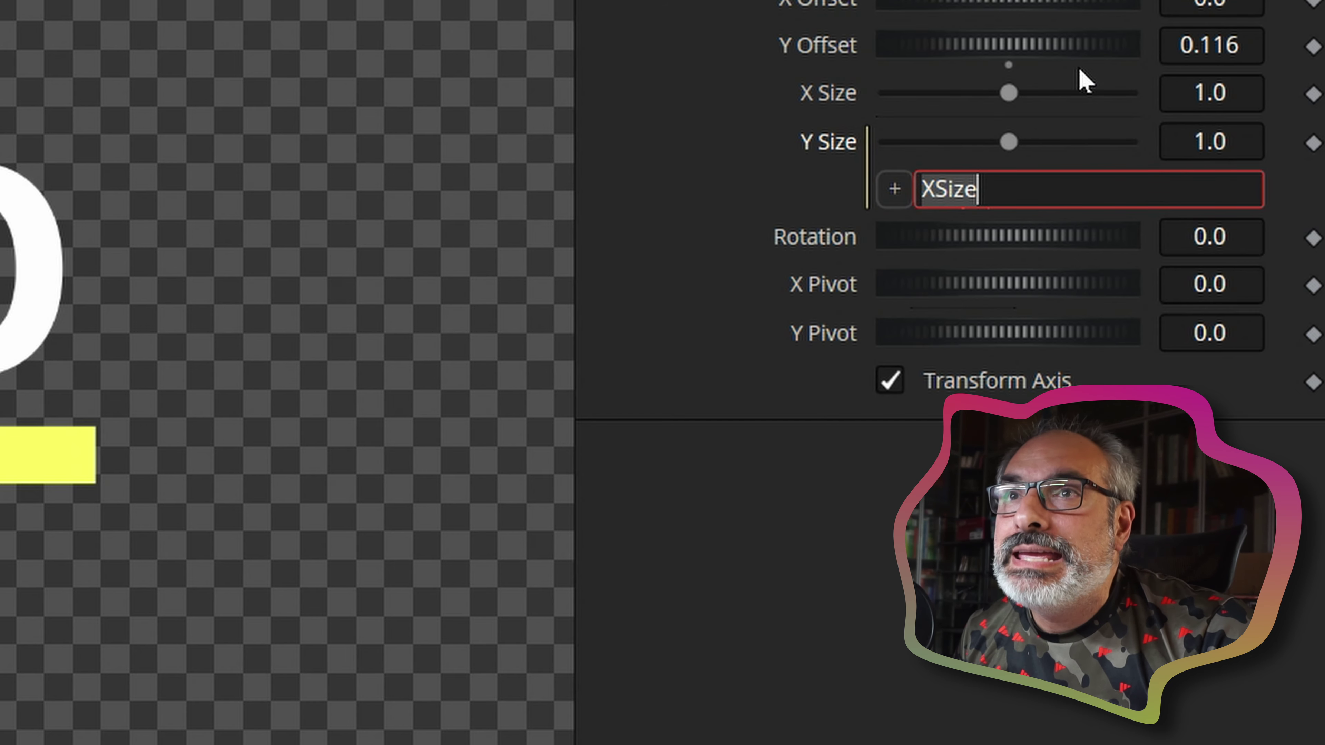
Commit the Y Size expression, then drag X Size up so both sizes read 2.4 together.
{"action": "left_click", "coordinate": [1015, 92]}
{"action": "left_click_drag", "start_coordinate": [1015, 91], "coordinate": [1181, 113]}
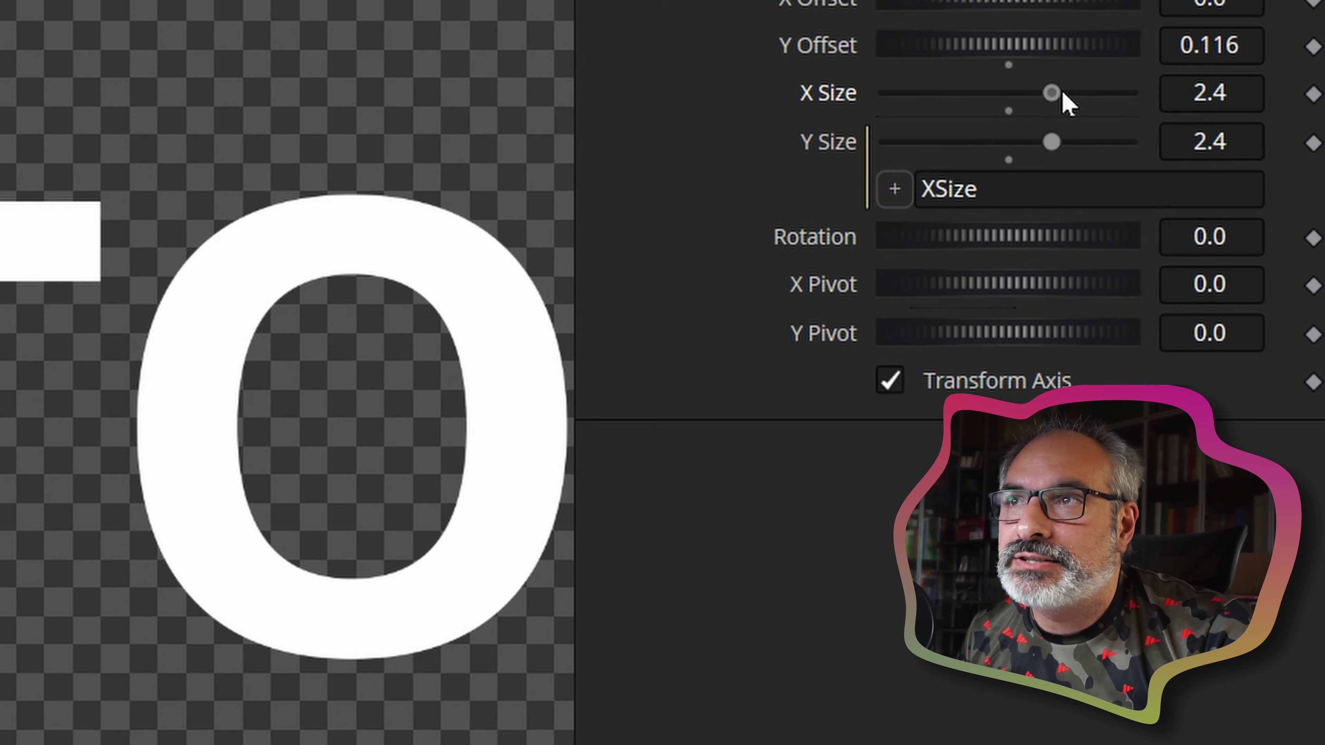